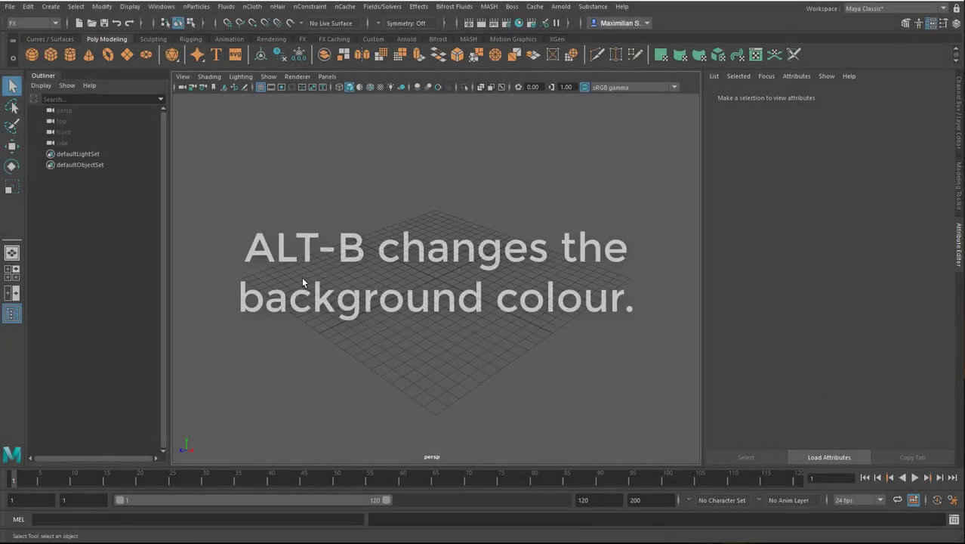
# - Switch the viewport background to black and add NURBS cone nurbsCone1 at the grid origin
pyautogui.hotkey('alt', 'b')
pyautogui.hotkey('alt', 'b')
pyautogui.hotkey('alt', 'b')
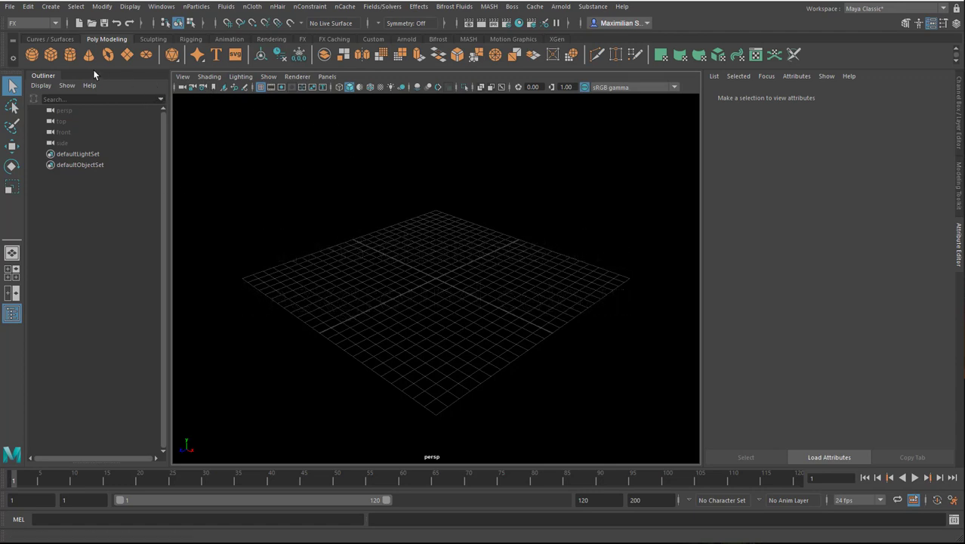
pyautogui.click(63, 39)
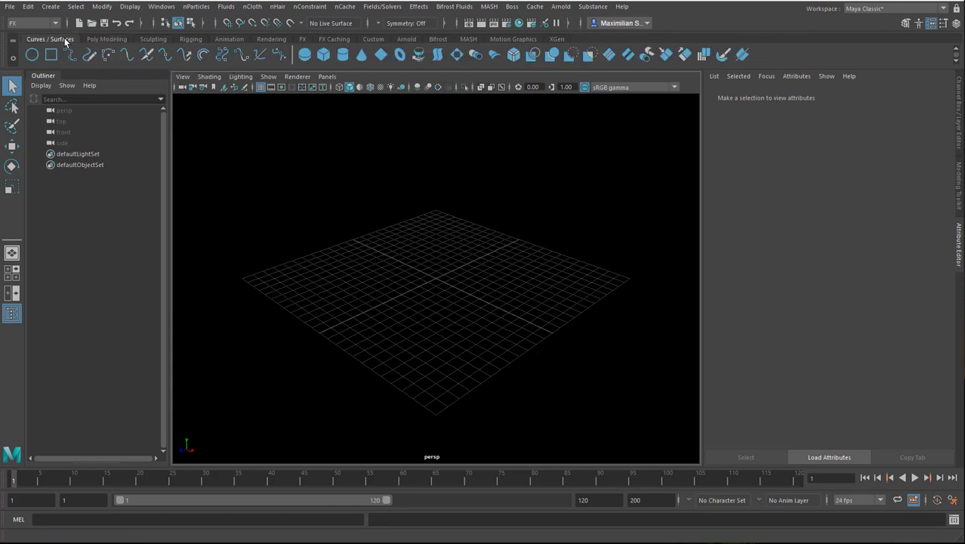
pyautogui.click(359, 58)
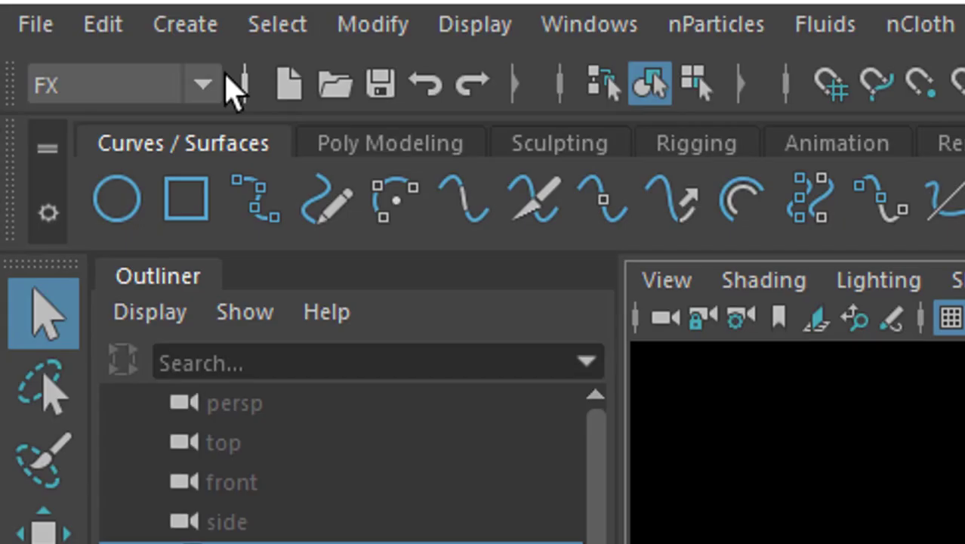
pyautogui.click(56, 23)
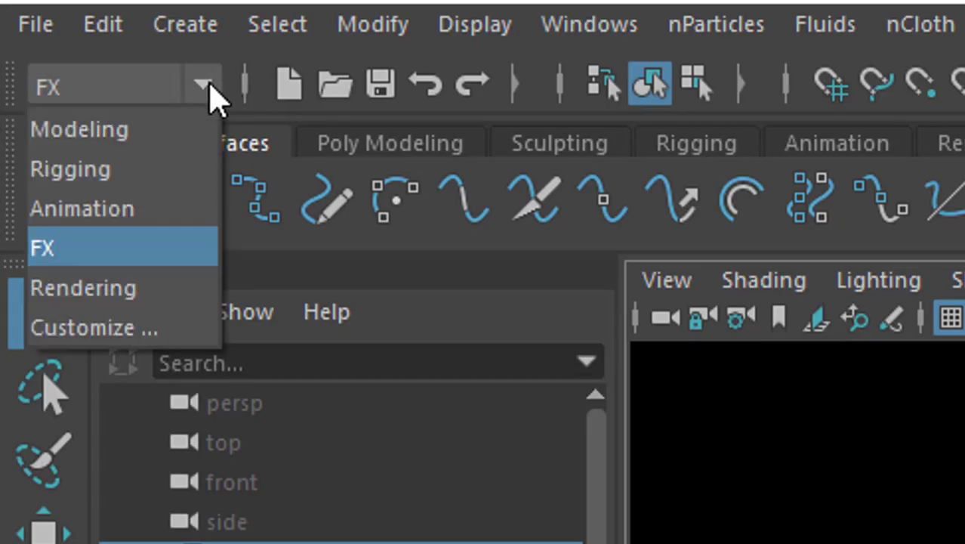
pyautogui.click(119, 249)
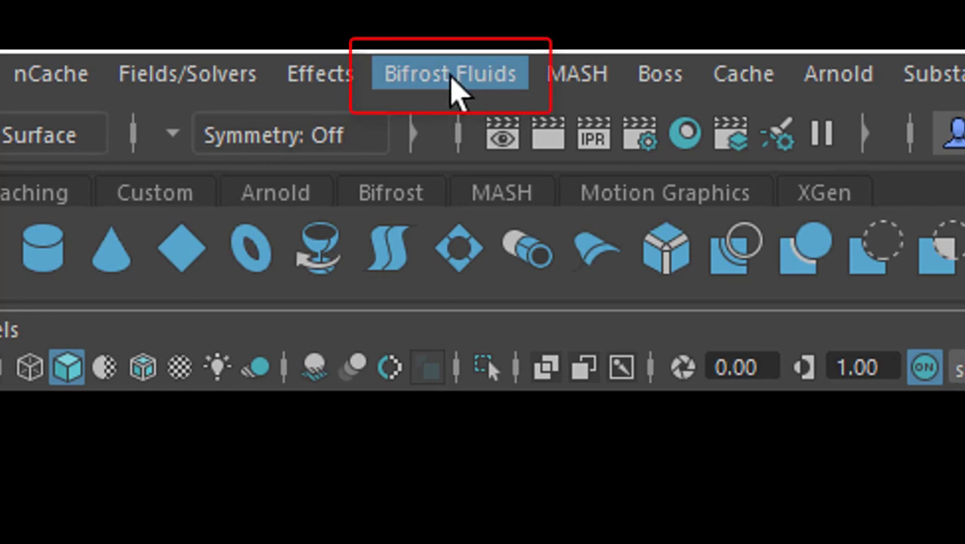
pyautogui.click(451, 85)
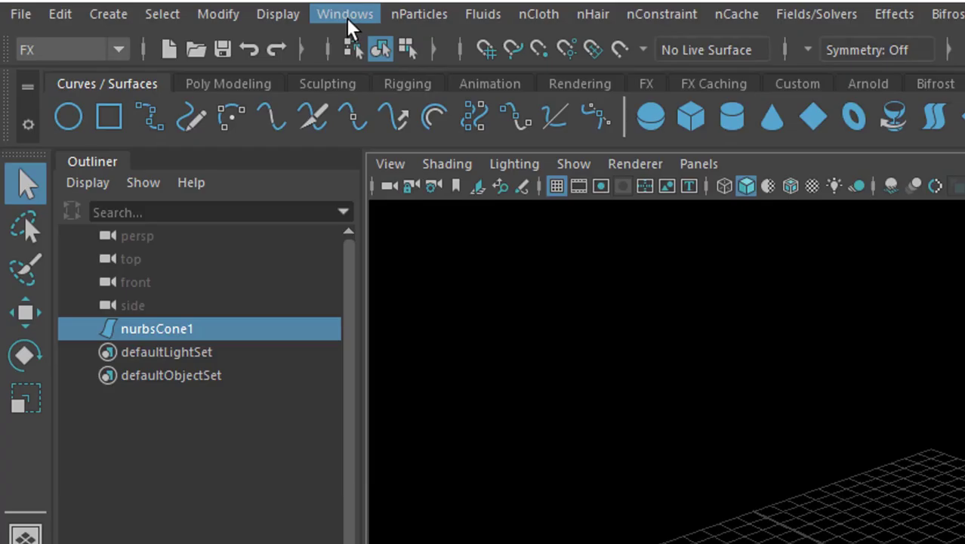
pyautogui.click(347, 21)
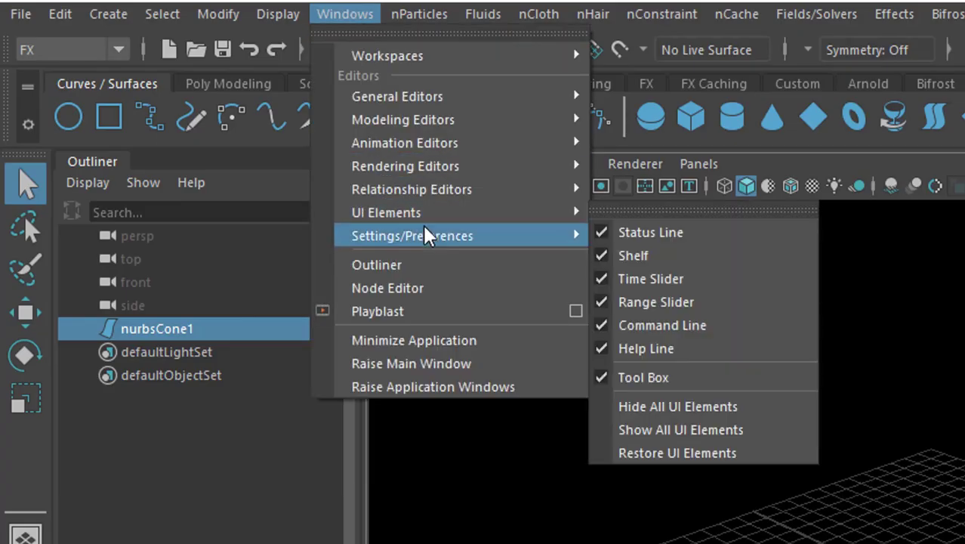
pyautogui.moveTo(433, 232)
pyautogui.click(699, 408)
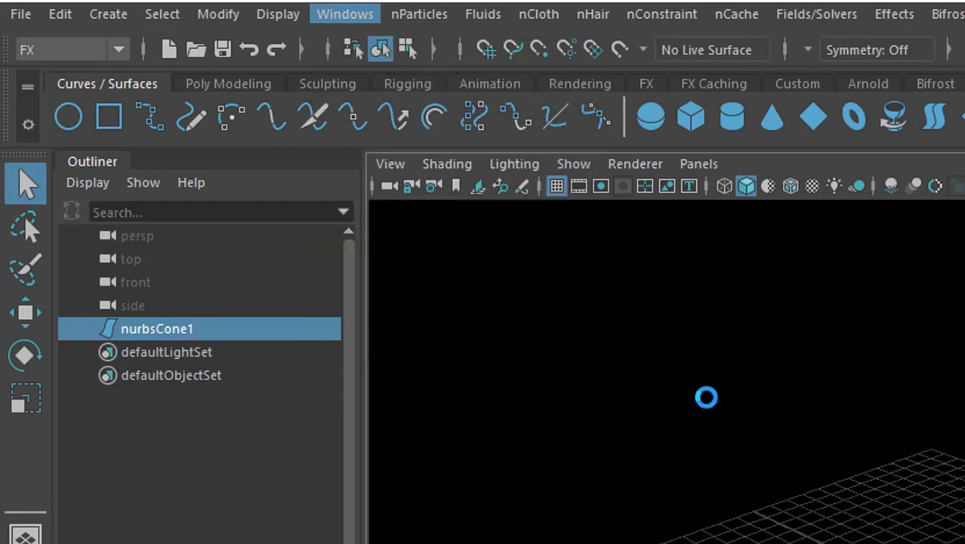
pyautogui.click(819, 446)
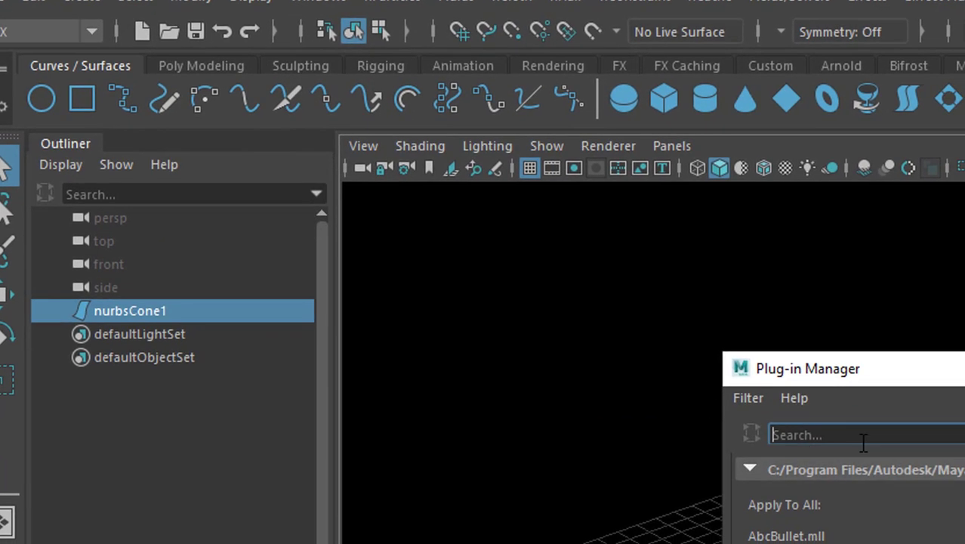
pyautogui.write('bif')
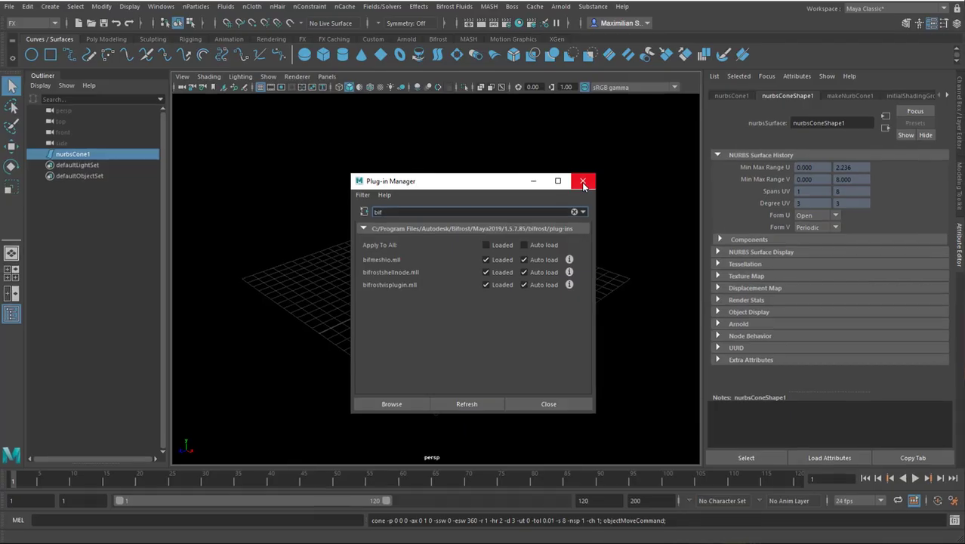
pyautogui.click(779, 75)
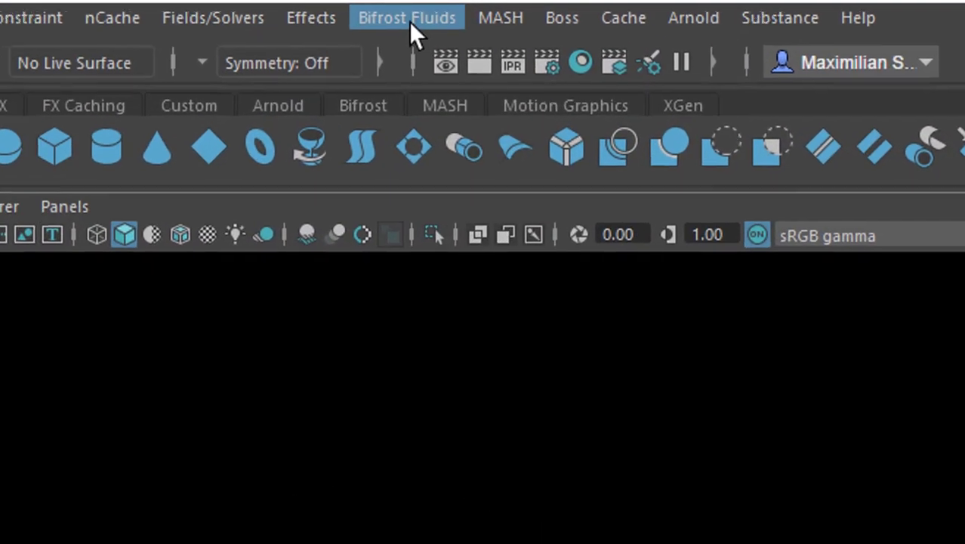
# - Add a Bifrost Aero container to the cone and play the simulation to frame 93
pyautogui.click(446, 8)
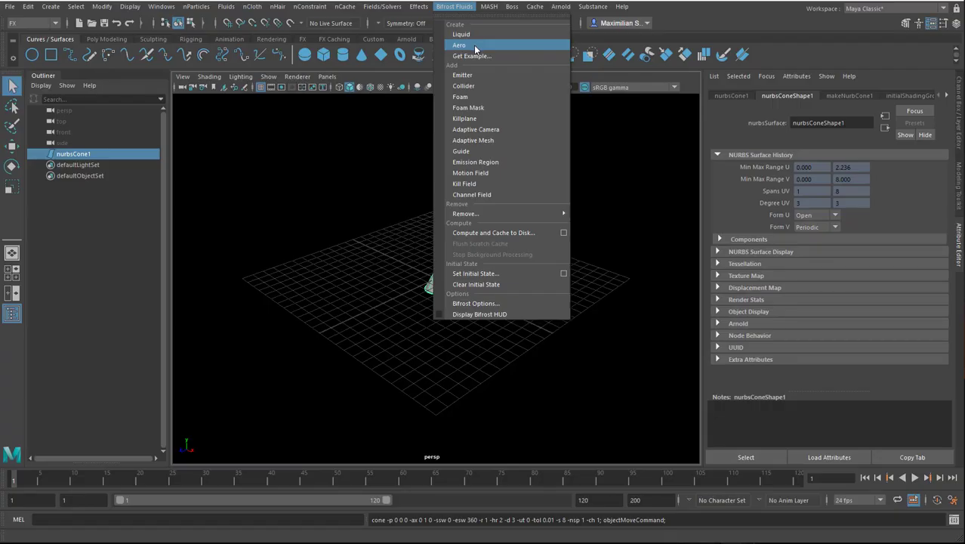
pyautogui.click(474, 45)
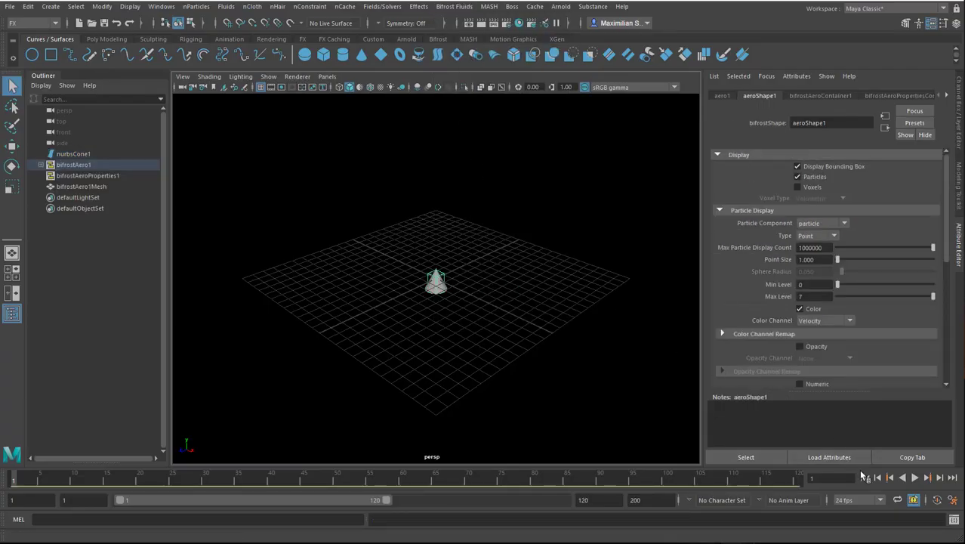
pyautogui.click(916, 478)
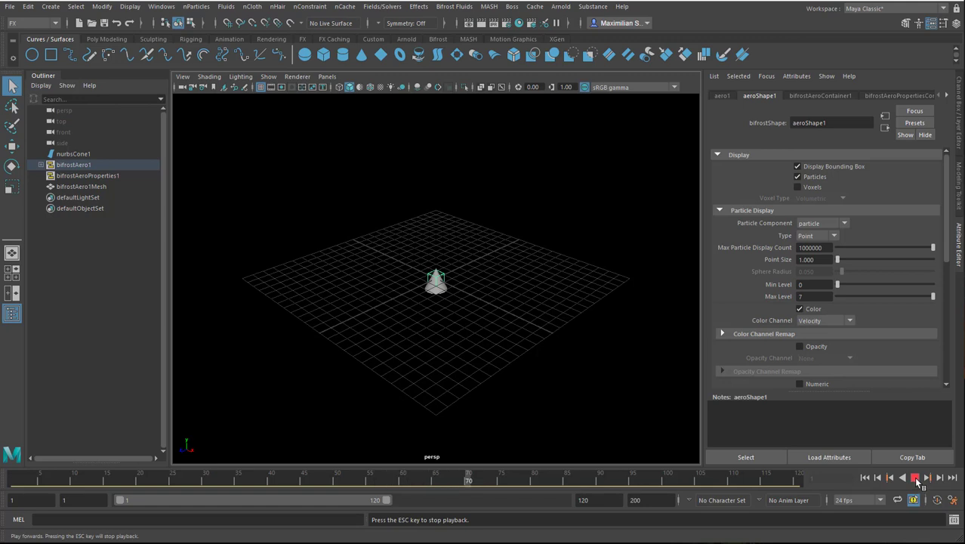
pyautogui.click(915, 478)
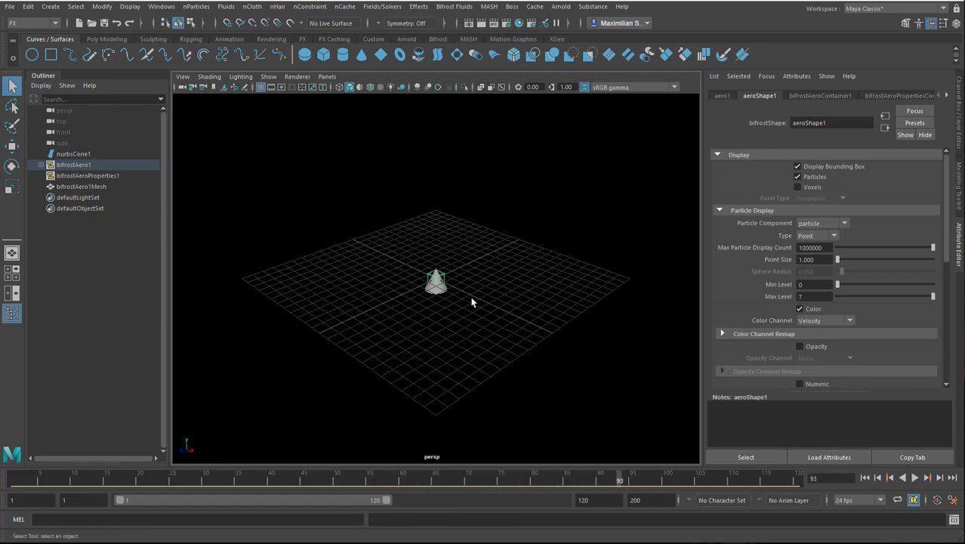
# - Frame the simulation, replay it to frame 24, then go to the File menu
pyautogui.press('f')
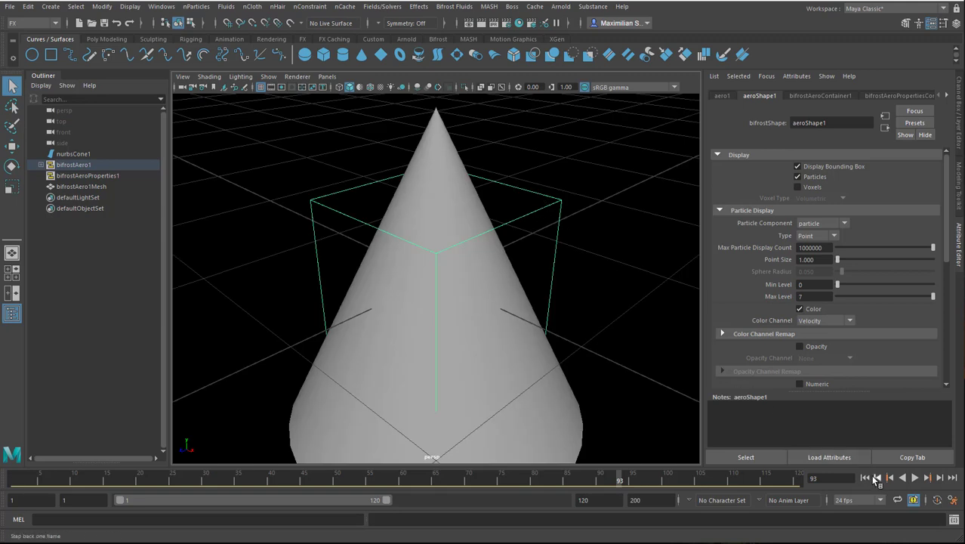
pyautogui.click(914, 478)
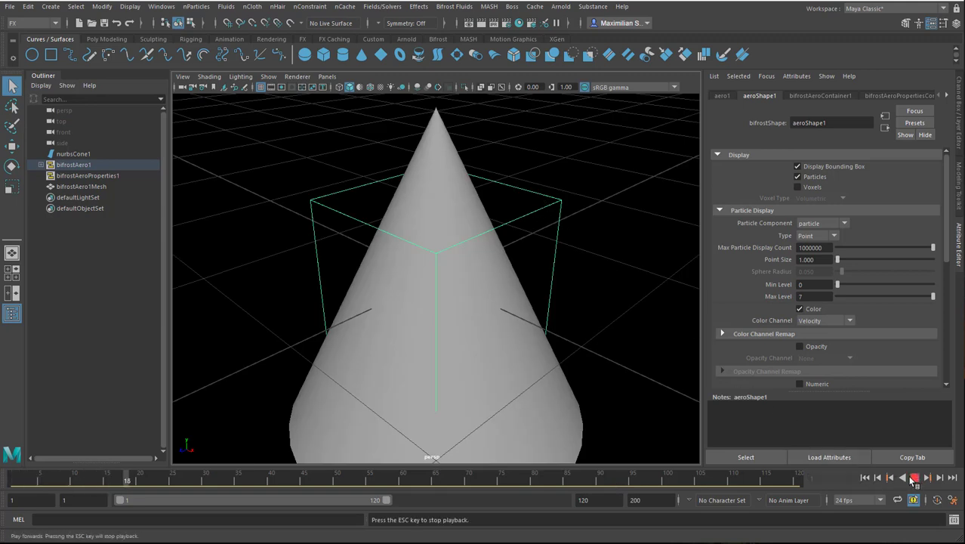
pyautogui.click(913, 478)
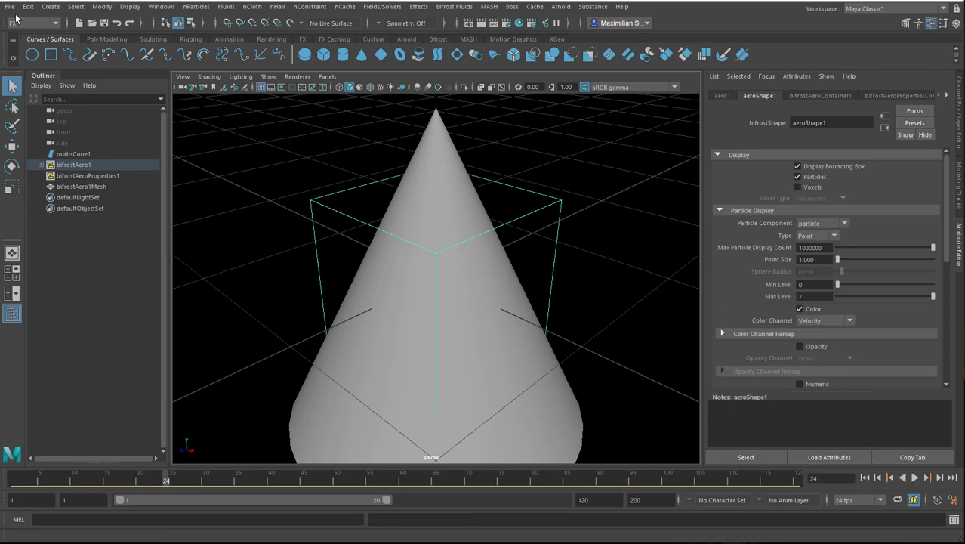
pyautogui.click(10, 7)
# - Start a new scene without saving and add a polygon cone at the grid centre
pyautogui.click(21, 25)
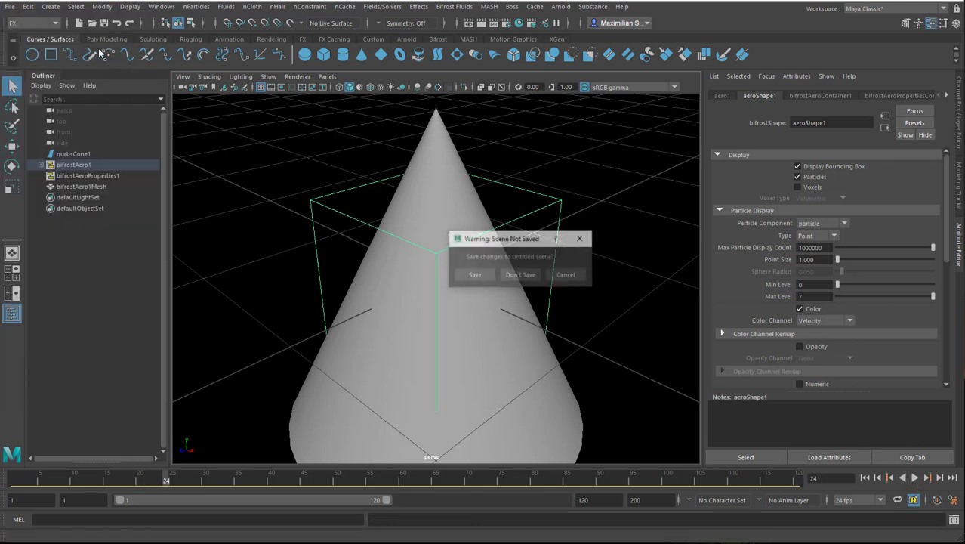
pyautogui.click(520, 274)
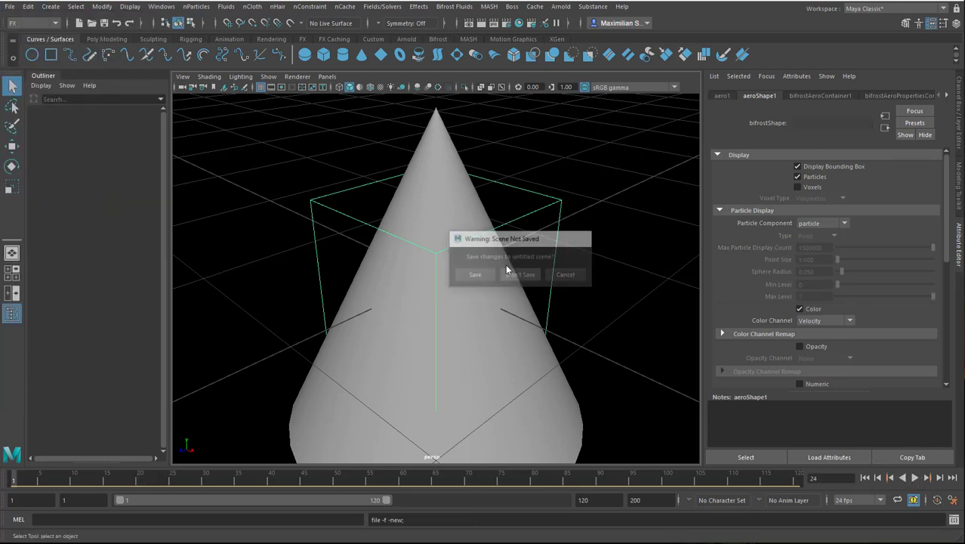
pyautogui.click(110, 41)
pyautogui.click(89, 59)
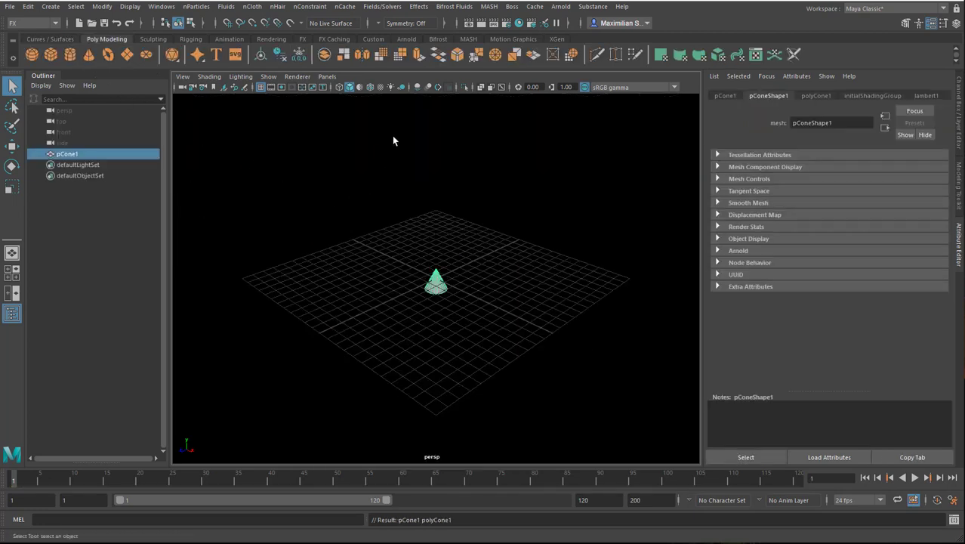
# - Wrap the polygon cone in a Bifrost Aero container, frame it, and play the simulation
pyautogui.click(453, 8)
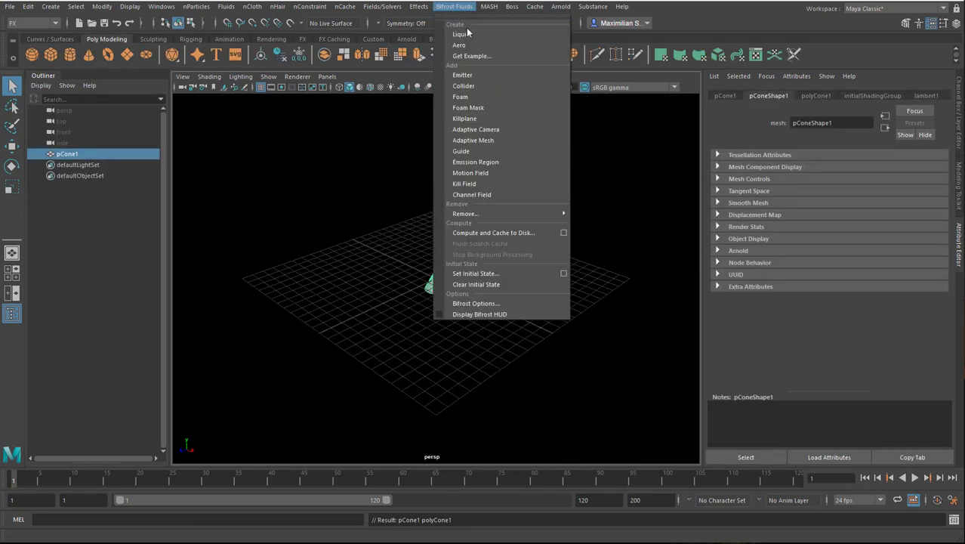
pyautogui.click(464, 45)
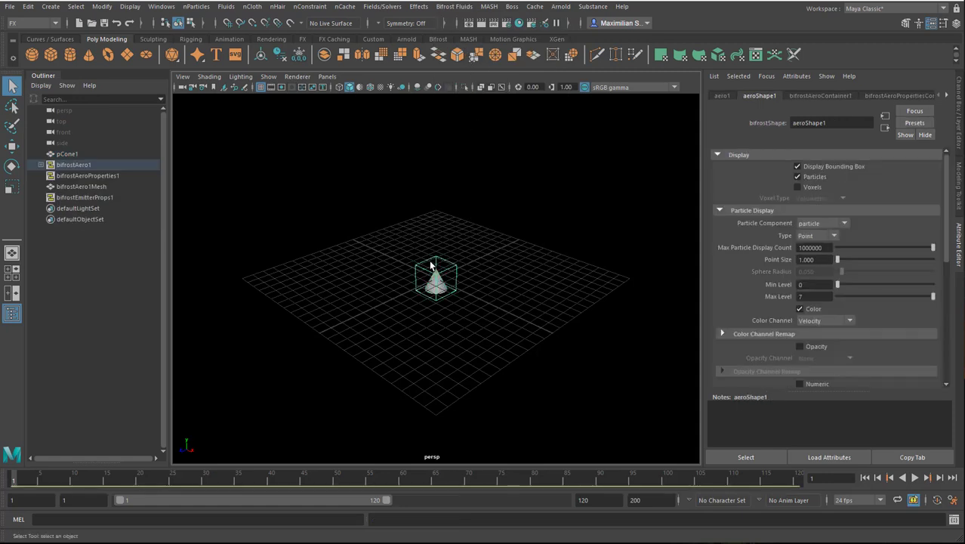
pyautogui.press('f')
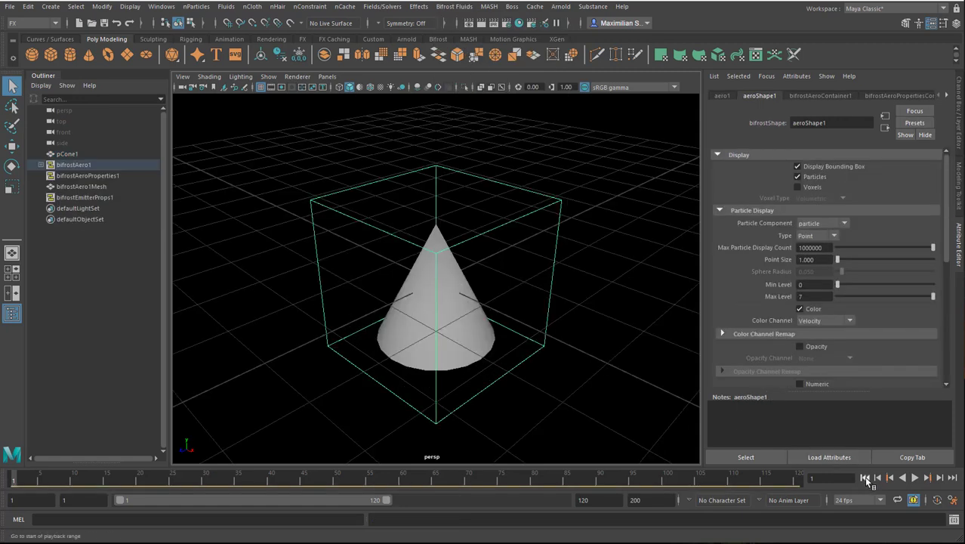
pyautogui.click(914, 478)
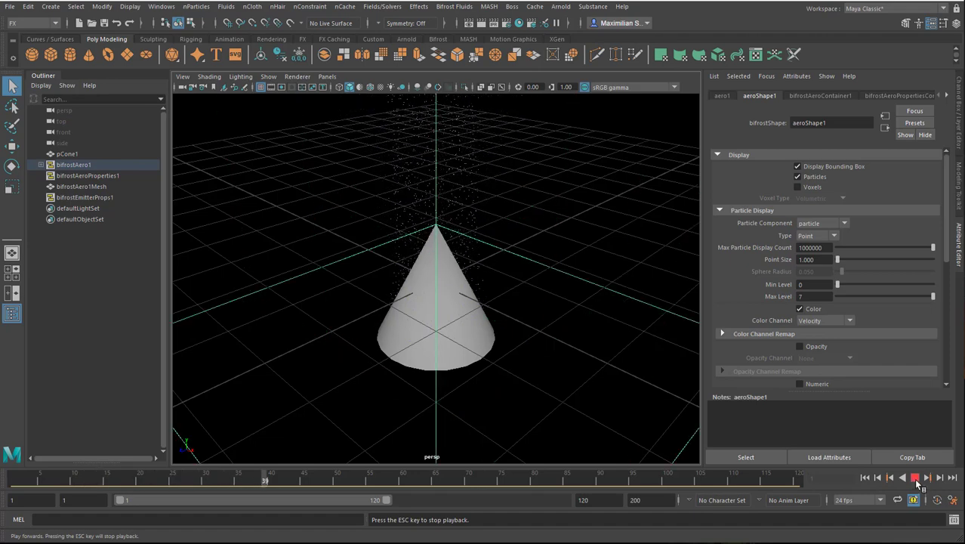
pyautogui.click(914, 477)
# - Reframe and replay the particle plume, orbit around it, then start another new scene
pyautogui.press('f')
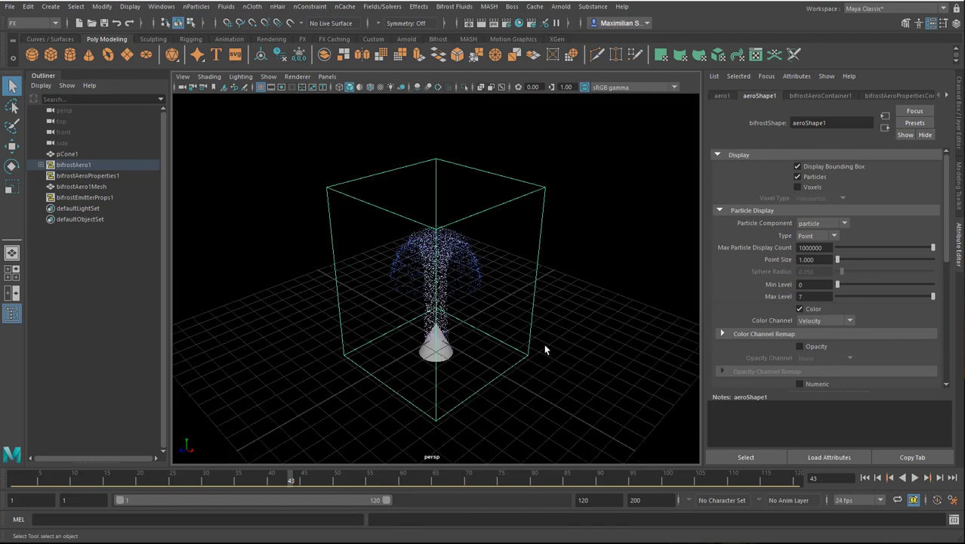
pyautogui.click(914, 477)
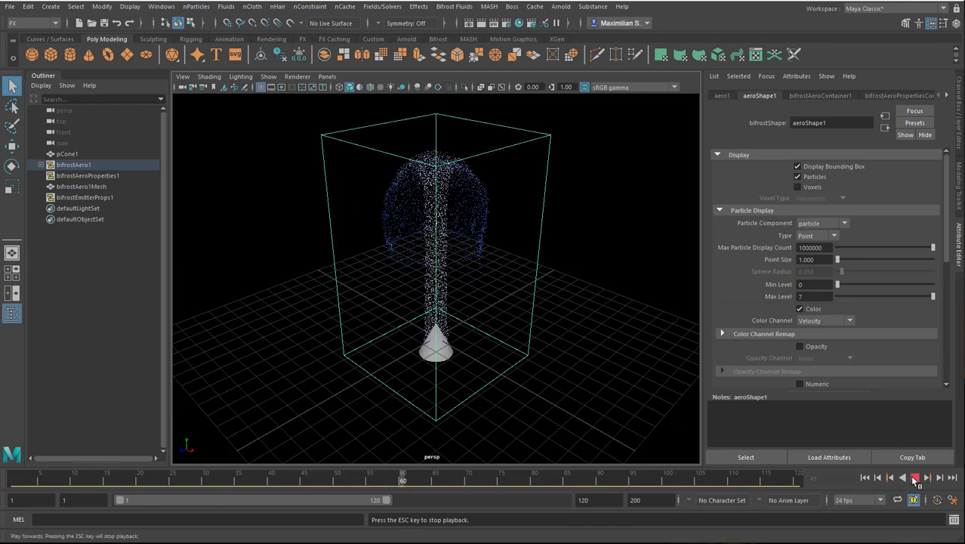
pyautogui.click(915, 478)
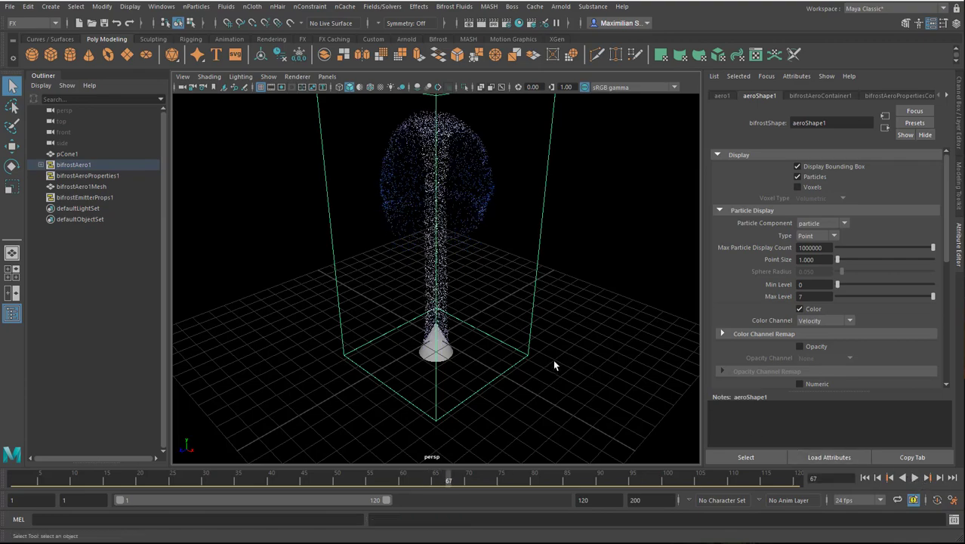
pyautogui.keyDown('alt'); pyautogui.moveTo(558, 362); pyautogui.dragTo(478, 387); pyautogui.keyUp('alt')
pyautogui.click(9, 7)
pyautogui.click(34, 26)
# - Discard the old scene, create polygon disc pDisc1 with a Bifrost Aero container, and play it
pyautogui.click(534, 278)
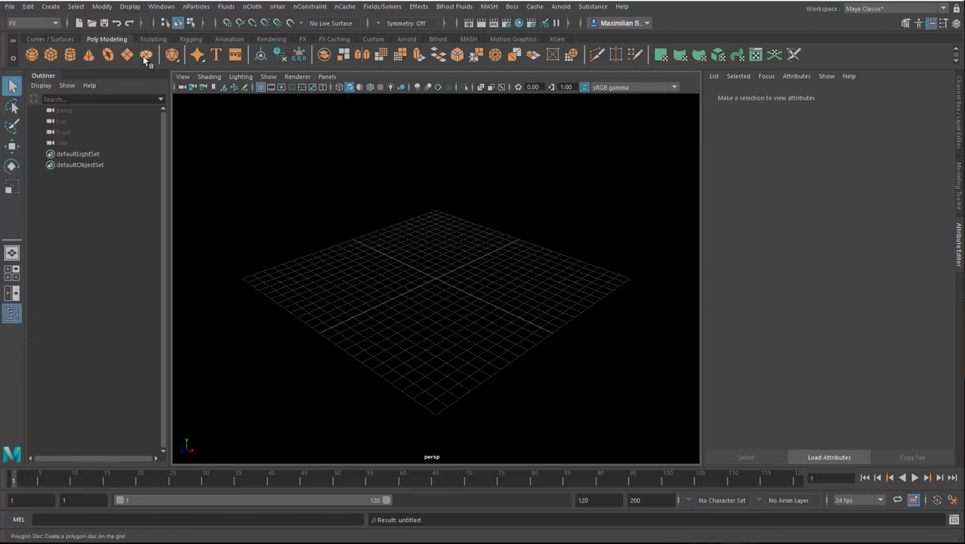
pyautogui.click(143, 54)
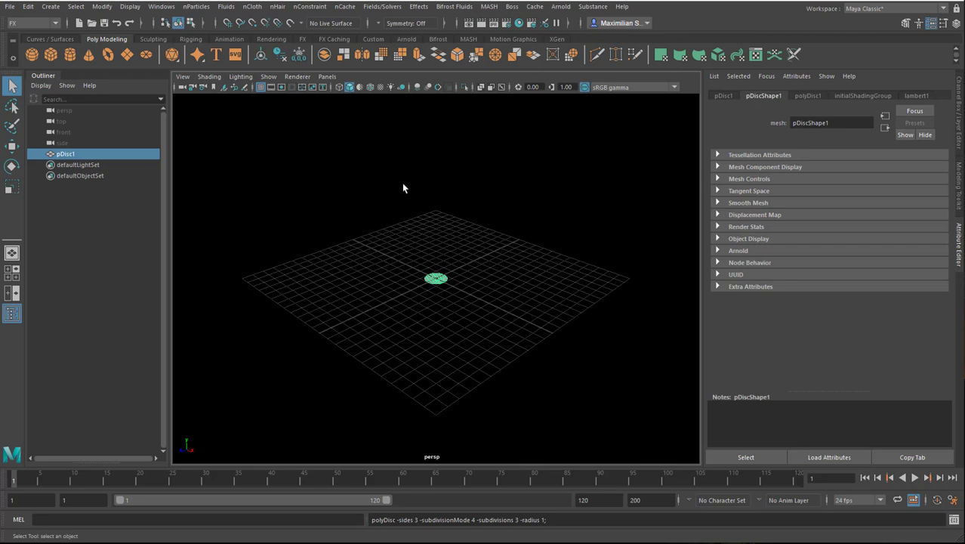
pyautogui.click(456, 9)
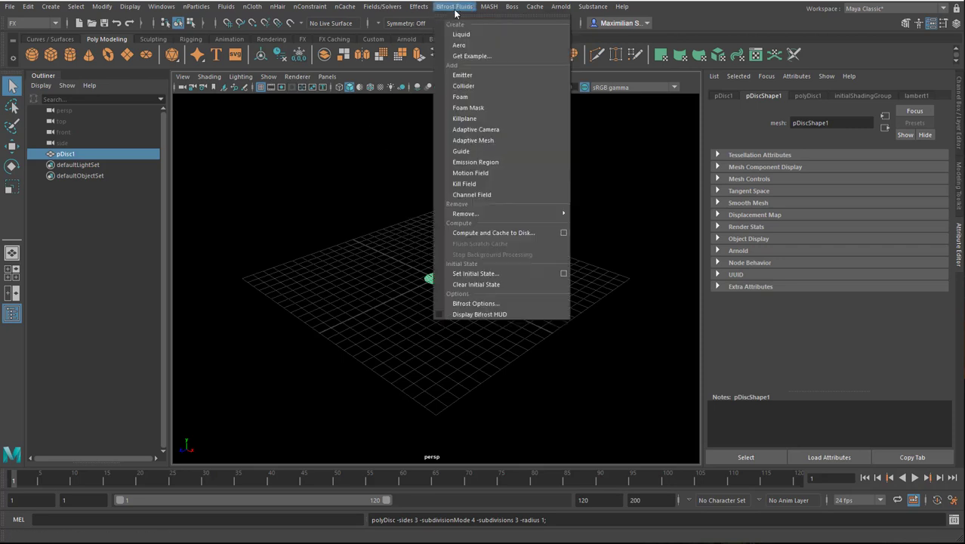
pyautogui.click(468, 40)
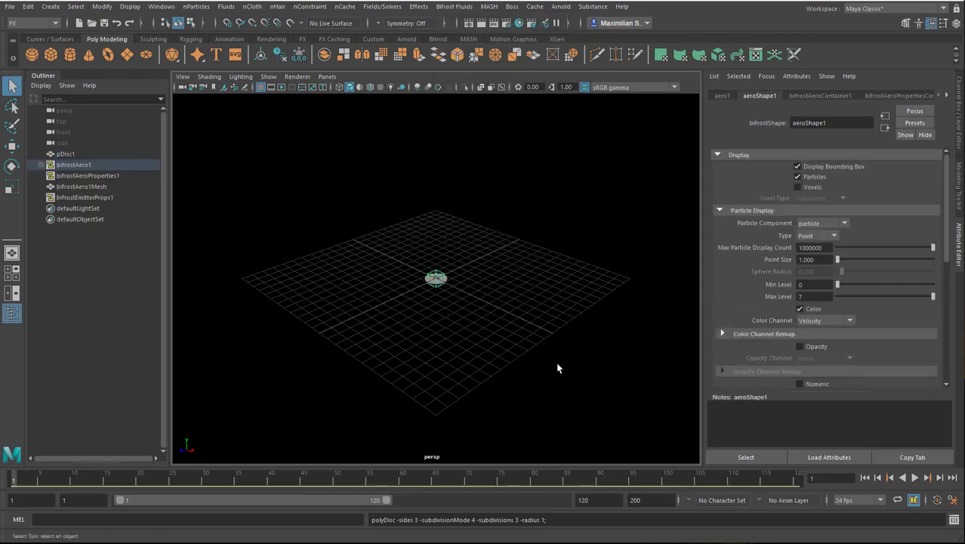
pyautogui.press('f')
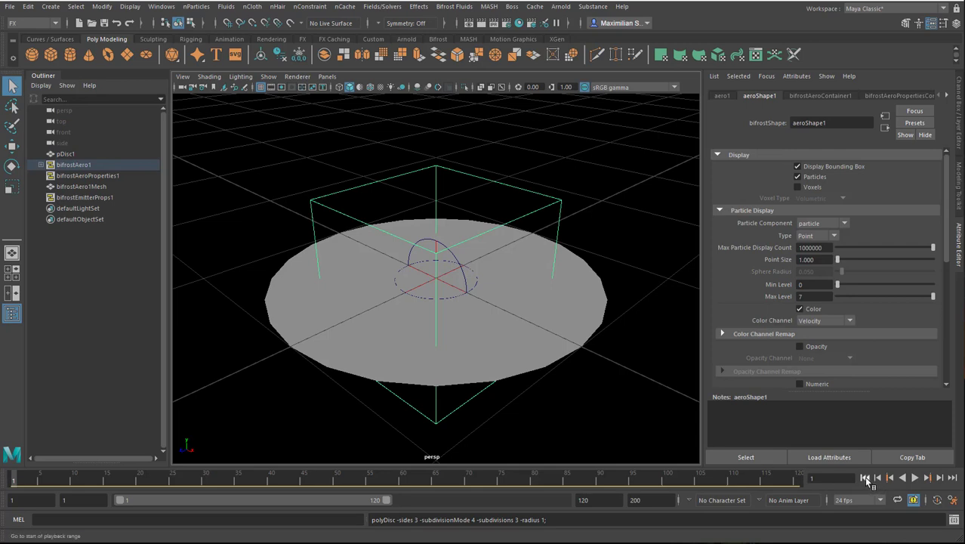
pyautogui.click(914, 477)
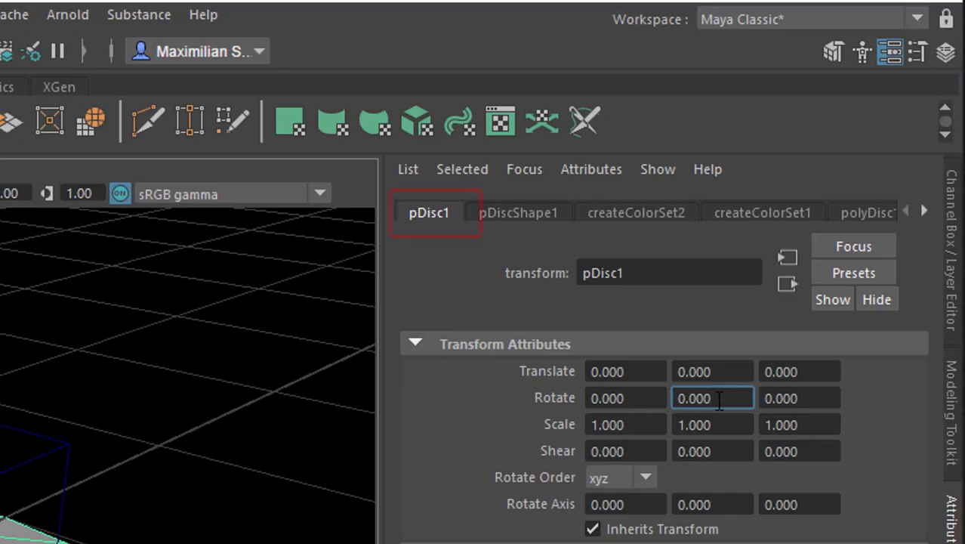
# - Drive pDisc1's Rotate Y with the expression =10*frame
pyautogui.click(851, 180)
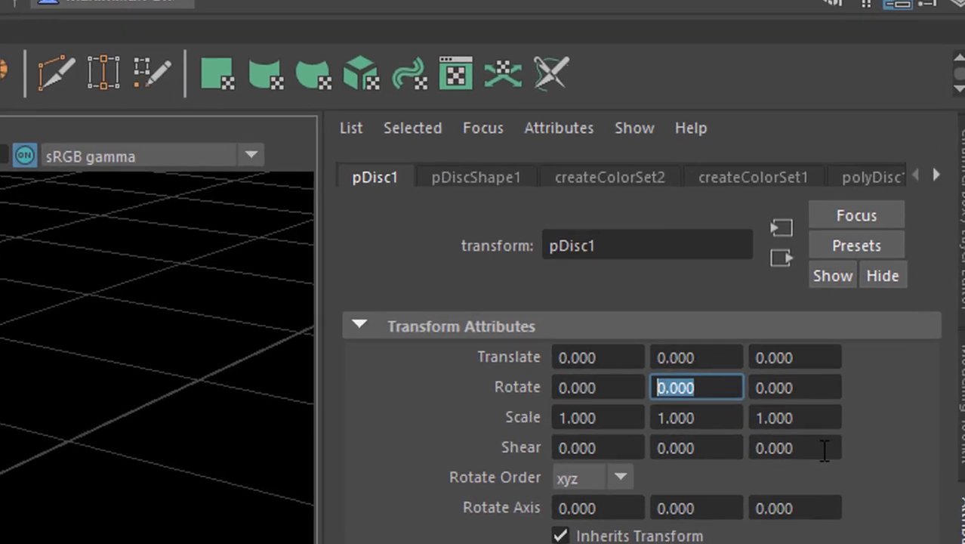
pyautogui.write('=')
pyautogui.write('10*')
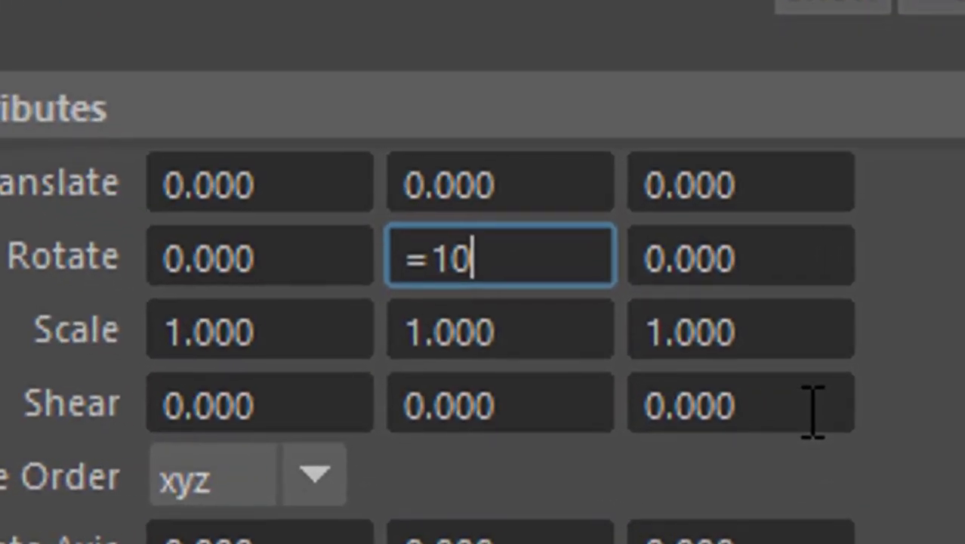
pyautogui.write('frame')
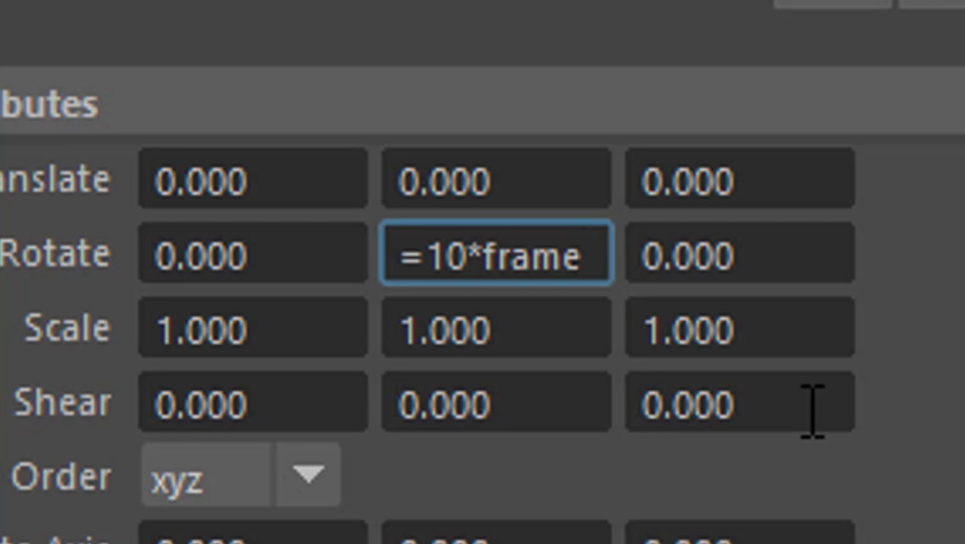
pyautogui.press('Return')
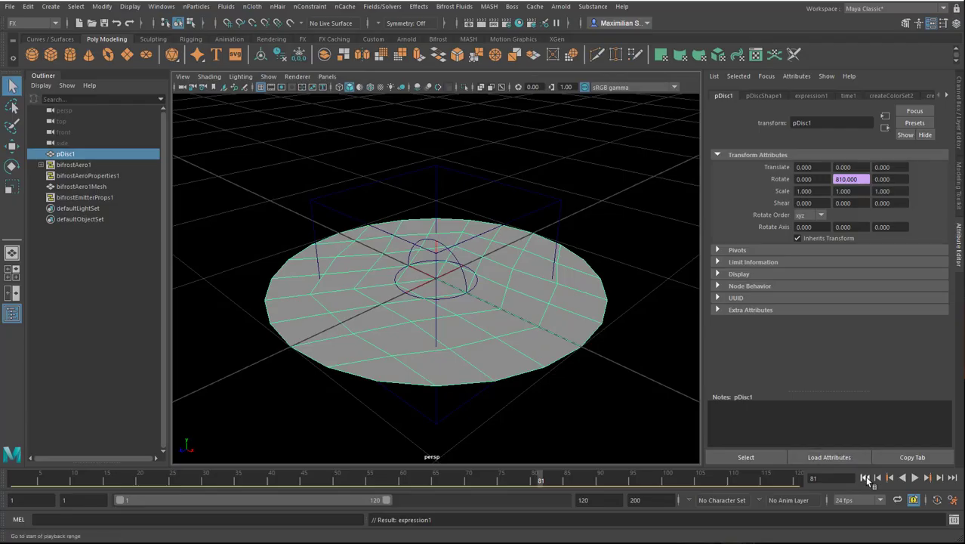
# - Rewind and play to watch the disc spin, viewing it from low side and above
pyautogui.click(866, 479)
pyautogui.click(914, 478)
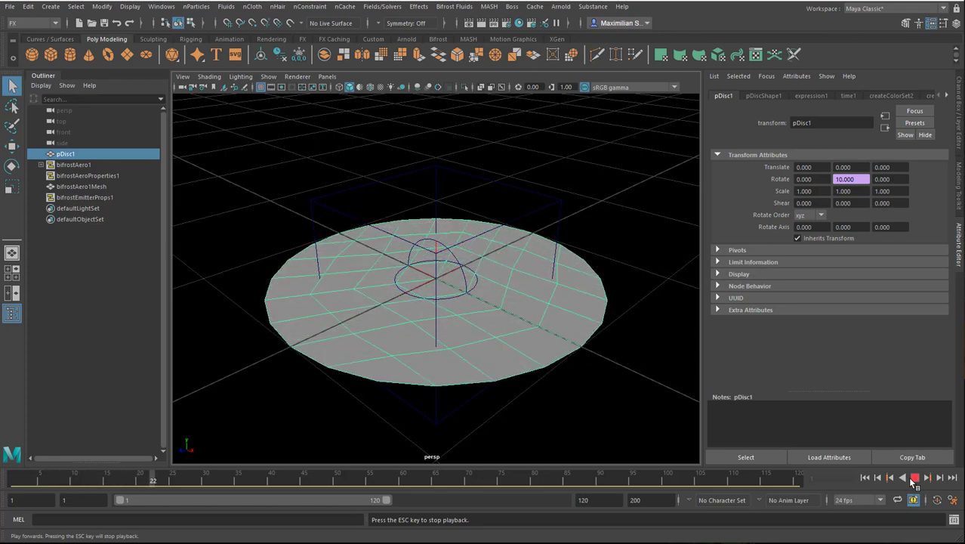
pyautogui.keyDown('alt'); pyautogui.moveTo(612, 392); pyautogui.dragTo(617, 367); pyautogui.keyUp('alt')
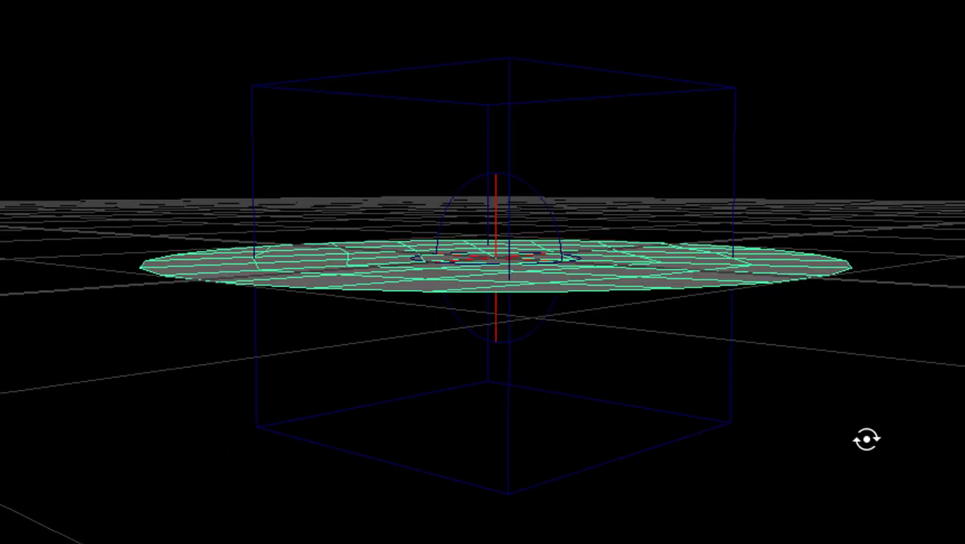
pyautogui.keyDown('alt'); pyautogui.moveTo(867, 439); pyautogui.dragTo(885, 463); pyautogui.keyUp('alt')
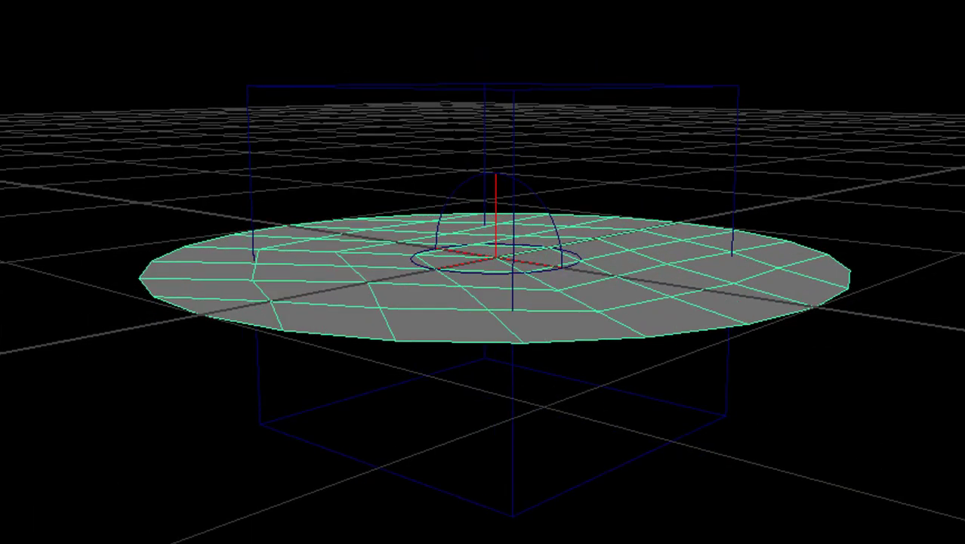
# - Set the disc's Rotate X to =rand(10,70), then rewind and replay the tumbling simulation
pyautogui.click(732, 147)
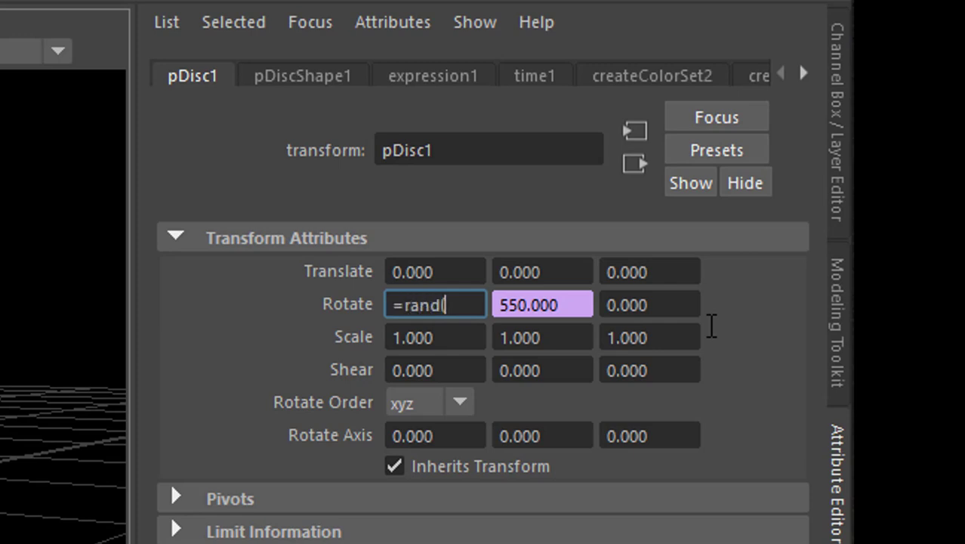
pyautogui.write('0)')
pyautogui.press('Return')
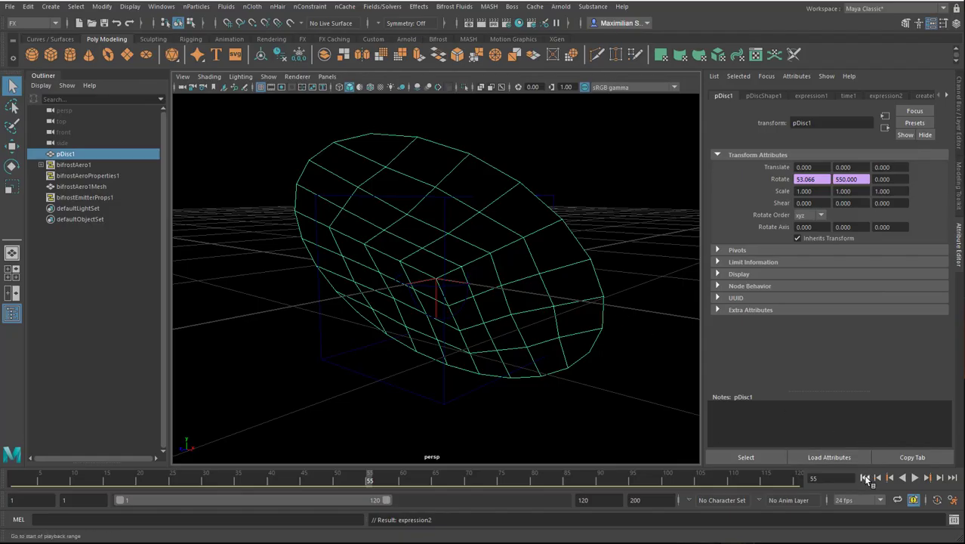
pyautogui.click(866, 478)
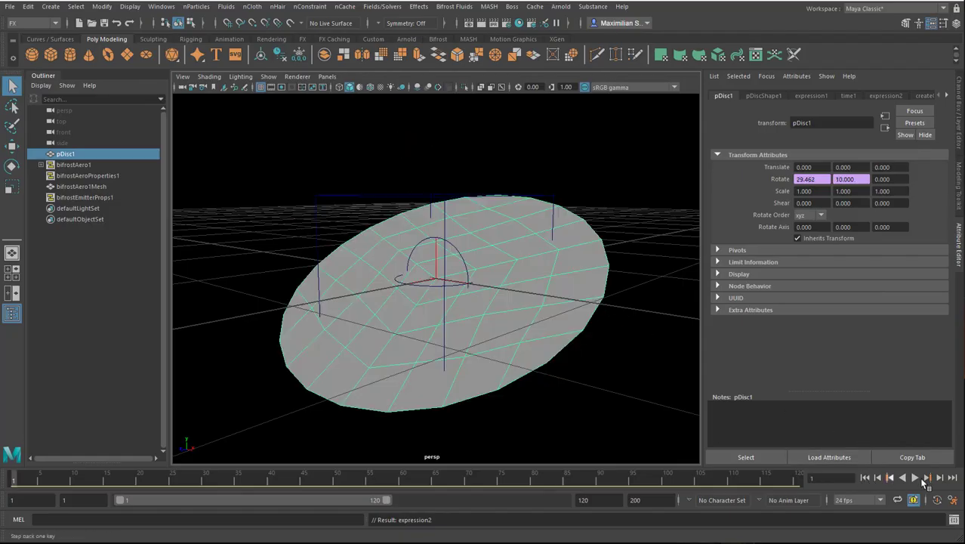
pyautogui.click(916, 480)
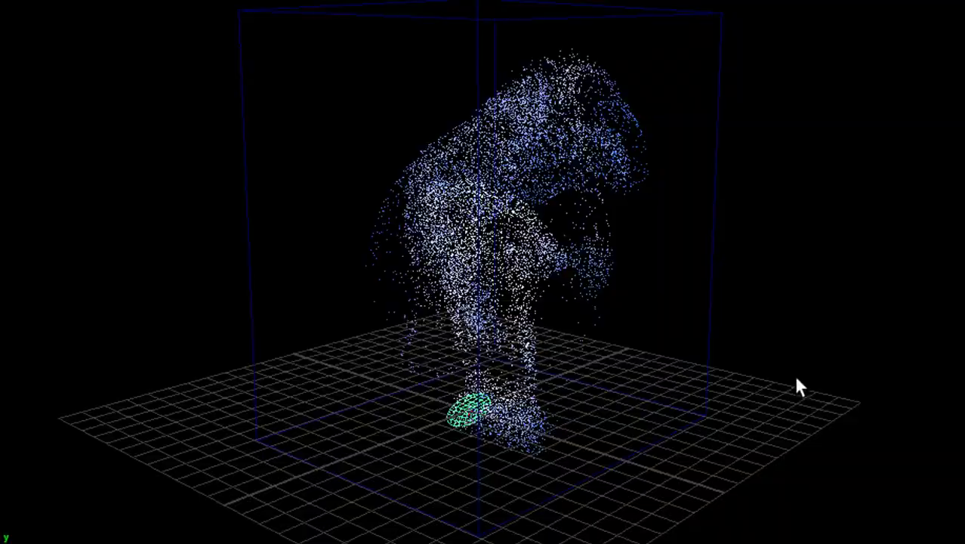
# - Orbit around the tall Aero plume curling over near the container's top
pyautogui.keyDown('alt'); pyautogui.moveTo(793, 375); pyautogui.dragTo(734, 393); pyautogui.keyUp('alt')
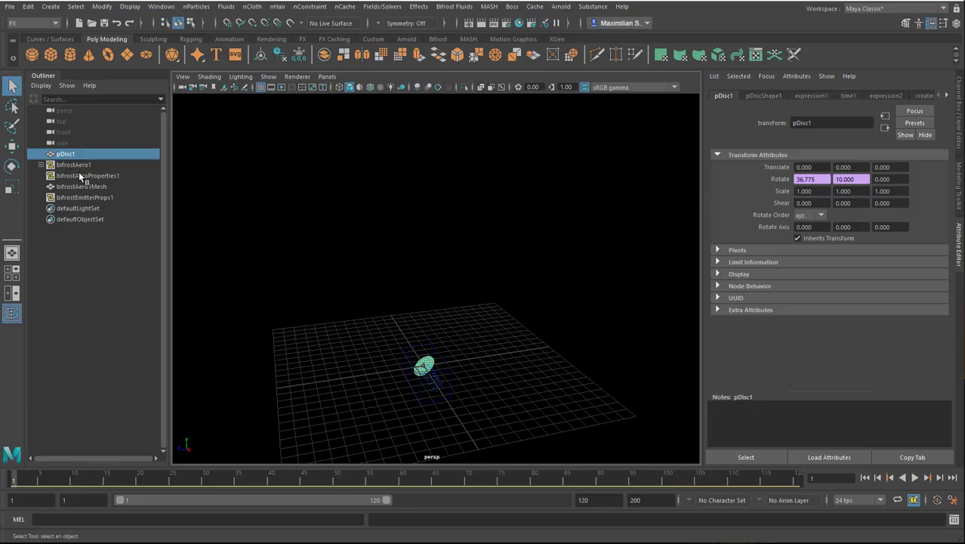
# - Select bifrostAeroProperties1, open its container settings, and edit the Master Voxel Size value
pyautogui.click(80, 176)
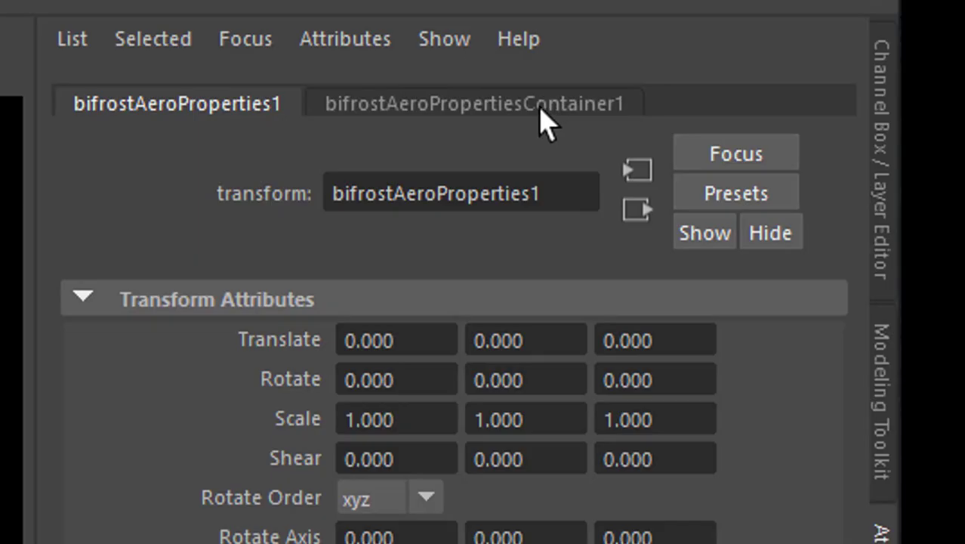
pyautogui.click(542, 121)
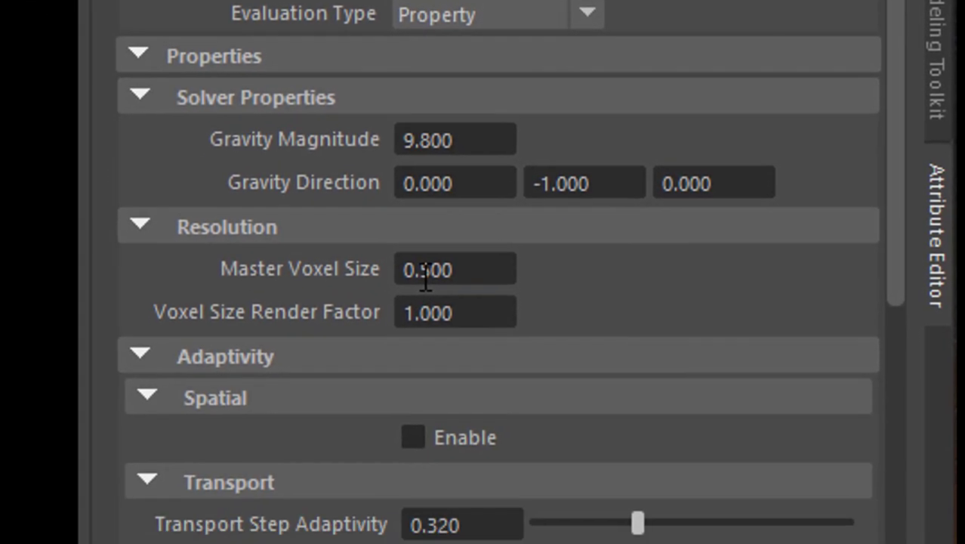
pyautogui.doubleClick(397, 497)
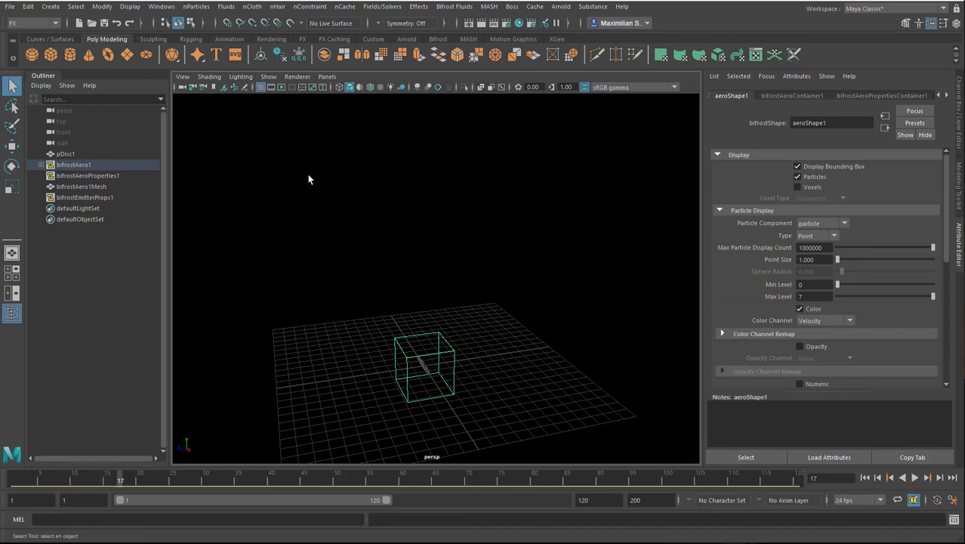
pyautogui.click(103, 177)
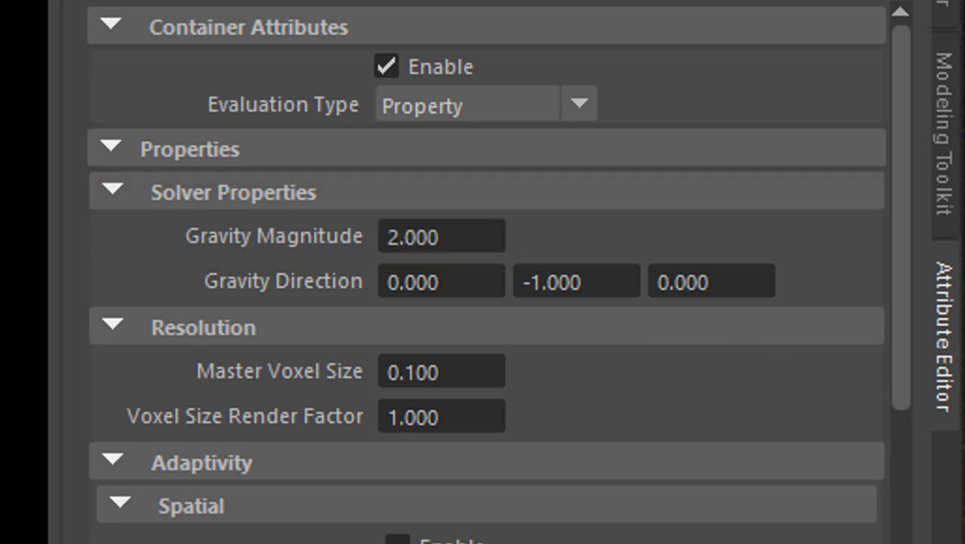
# - Change the Aero Master Voxel Size to 0.300
pyautogui.doubleClick(423, 371)
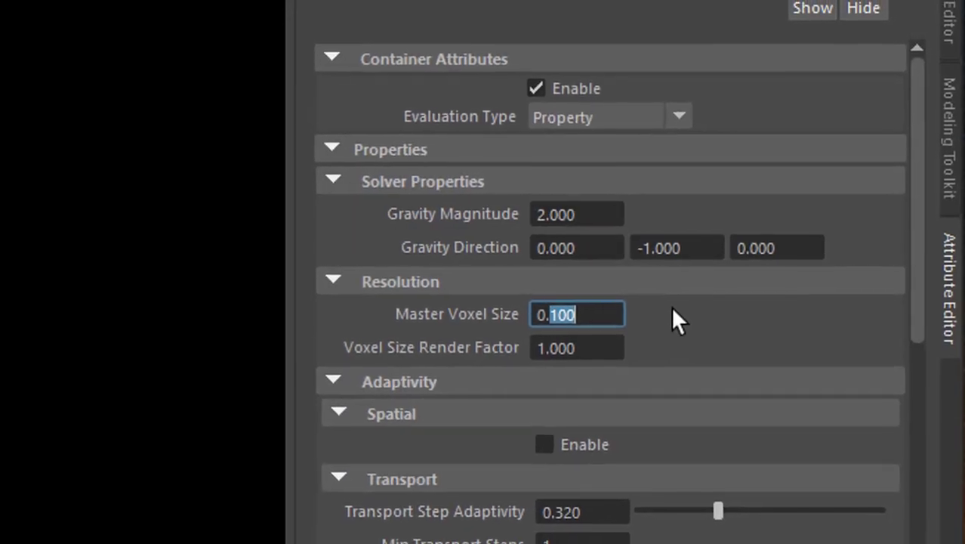
pyautogui.write('3')
pyautogui.press('Return')
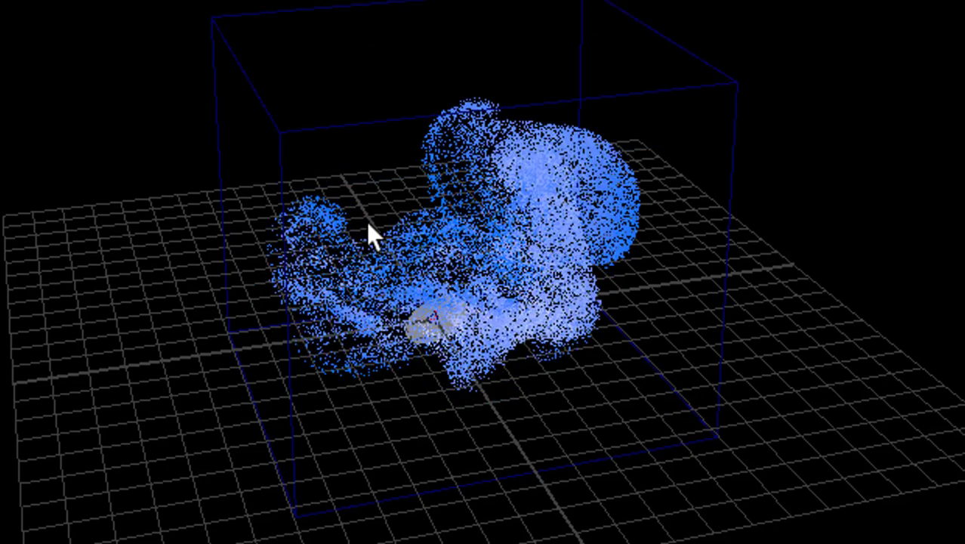
# - Orbit to a near top-down view of the dense blue smoke cloud
pyautogui.moveTo(344, 307); pyautogui.dragTo(394, 334)
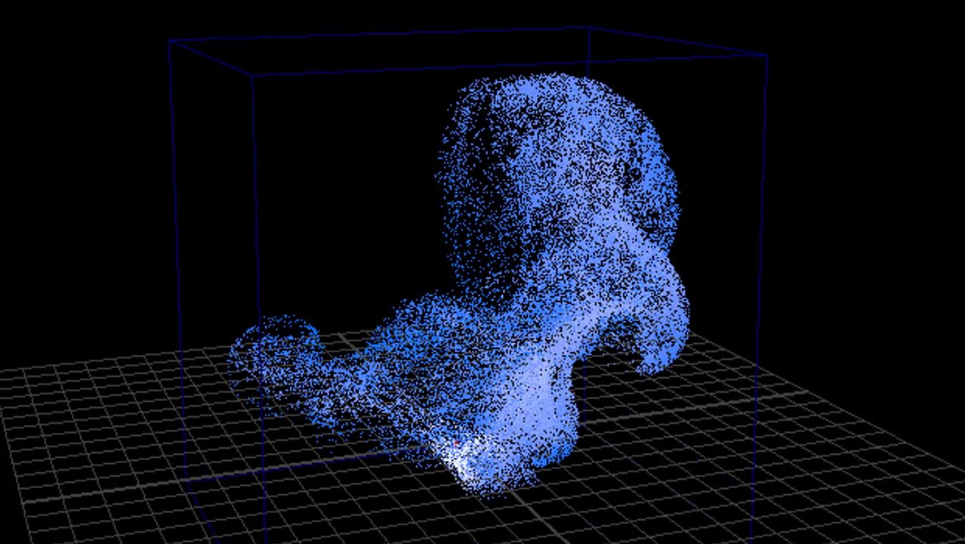